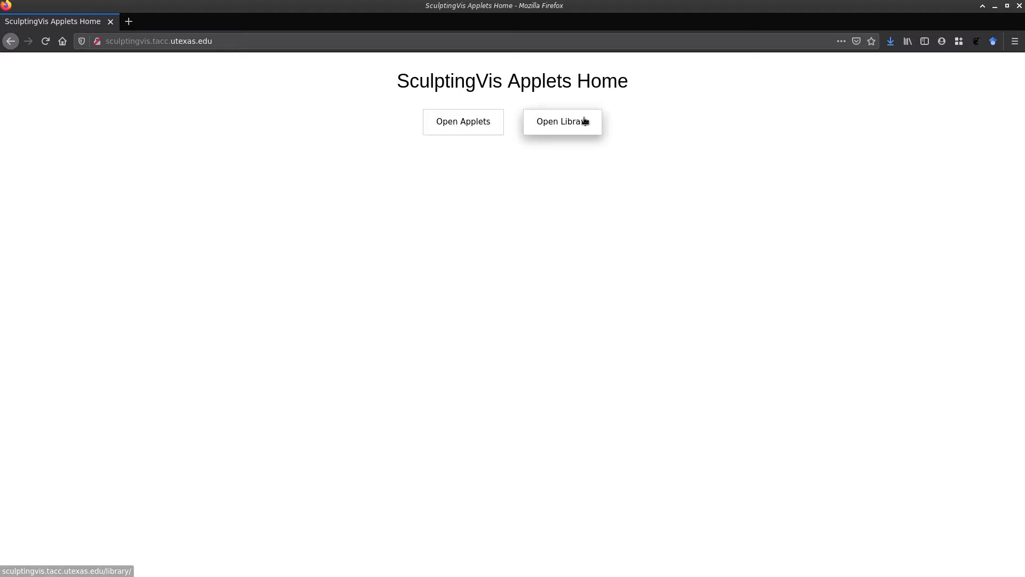
- Open the SculptingVis applets page in its own new browser tab
{"action": "left_click", "coordinate": [570, 127]}
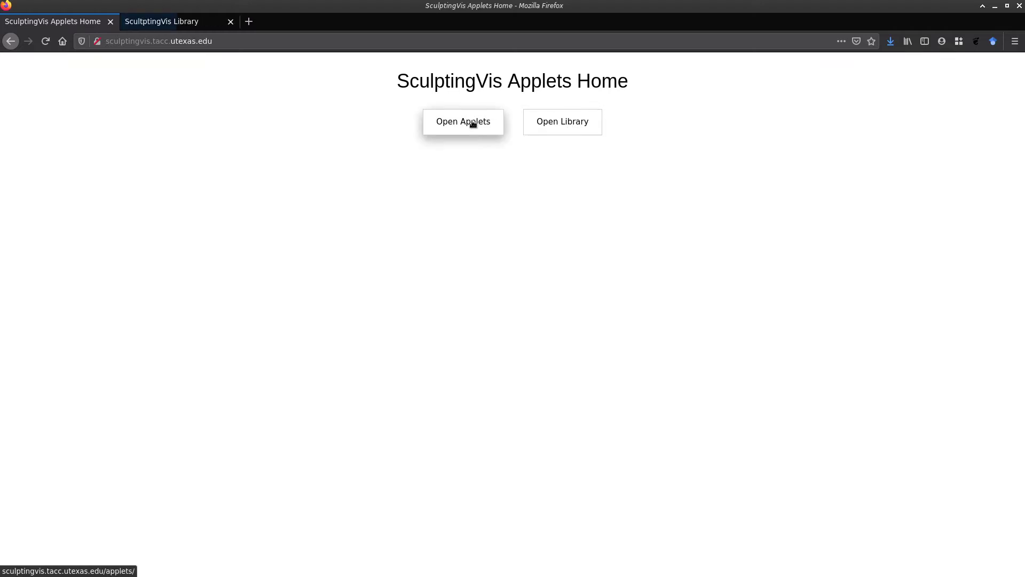
- Browse the library's glyph, colormap, texture and line collections, then return to the applets page
{"action": "left_click", "coordinate": [471, 121]}
{"action": "left_click", "coordinate": [179, 21]}
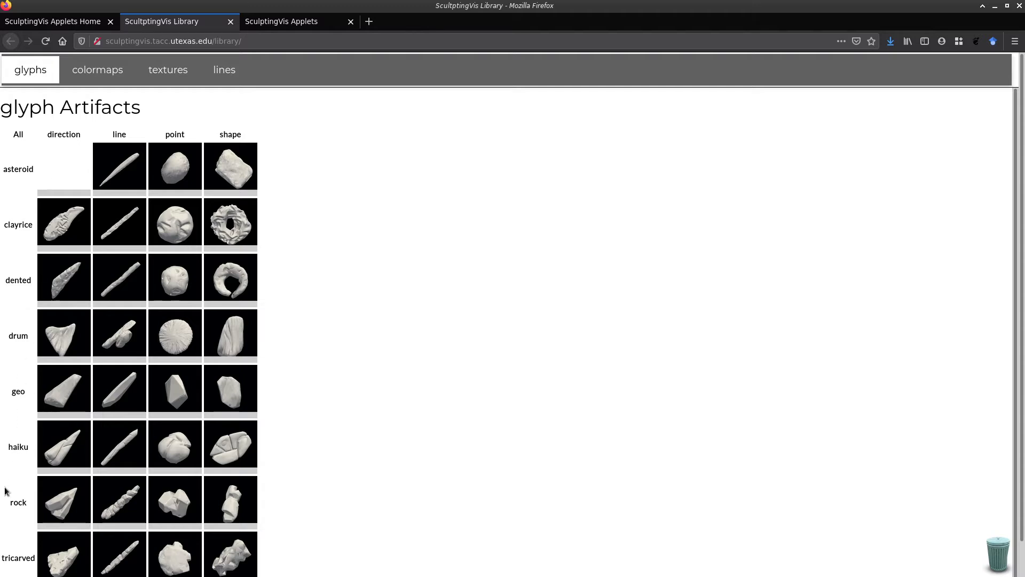
{"action": "left_click", "coordinate": [108, 72]}
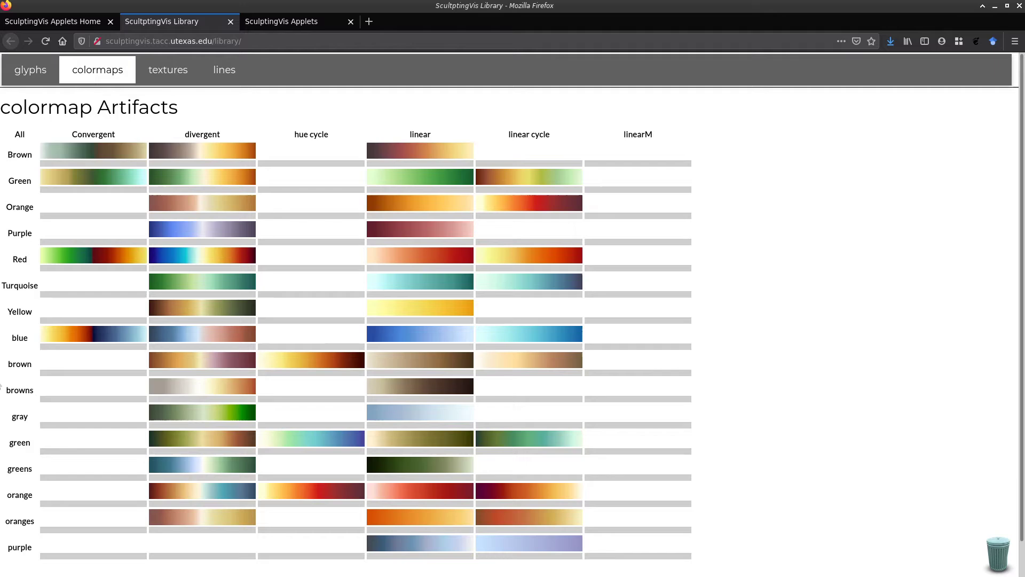
{"action": "left_click", "coordinate": [183, 70]}
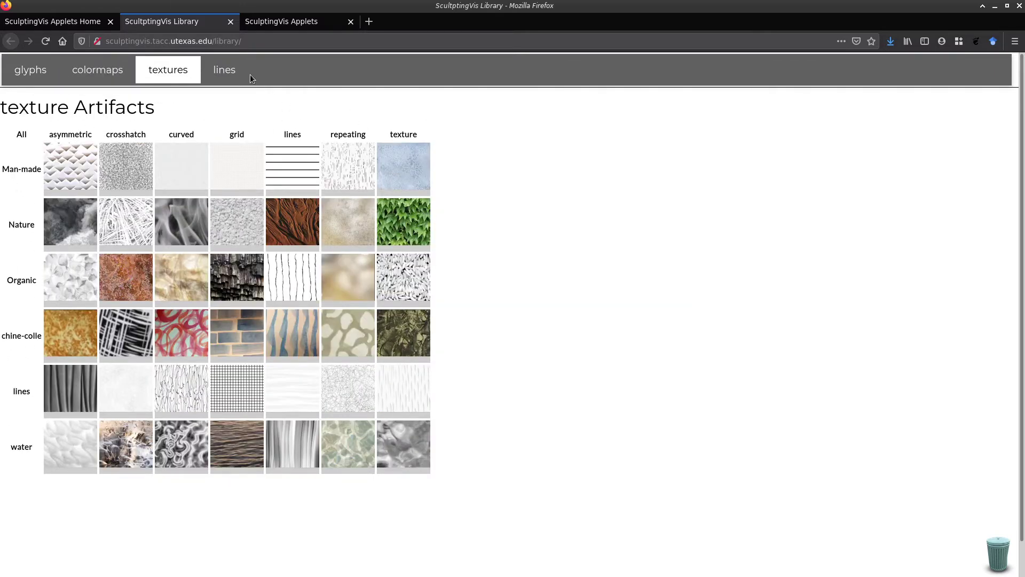
{"action": "left_click", "coordinate": [229, 74]}
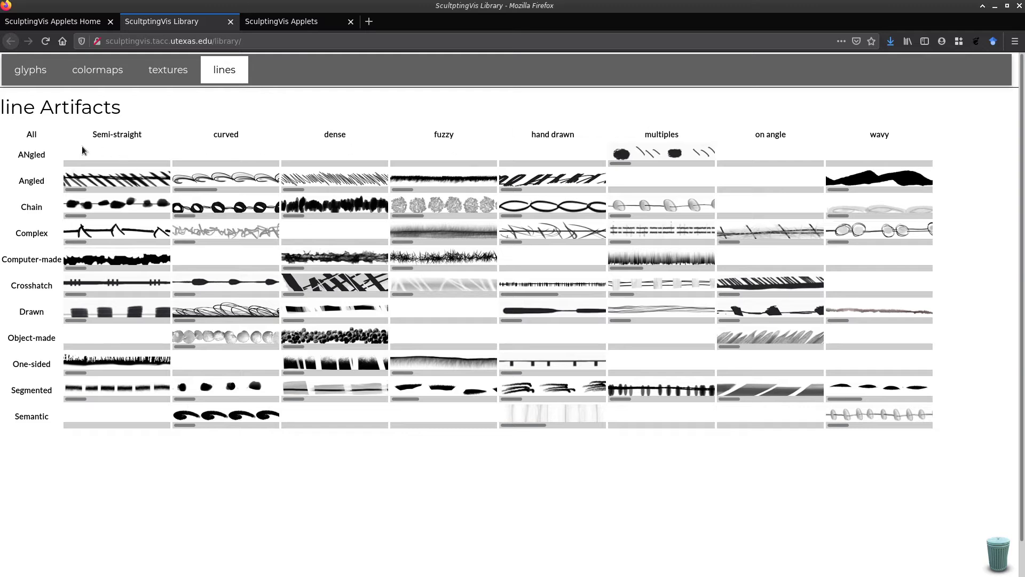
{"action": "left_click", "coordinate": [309, 21]}
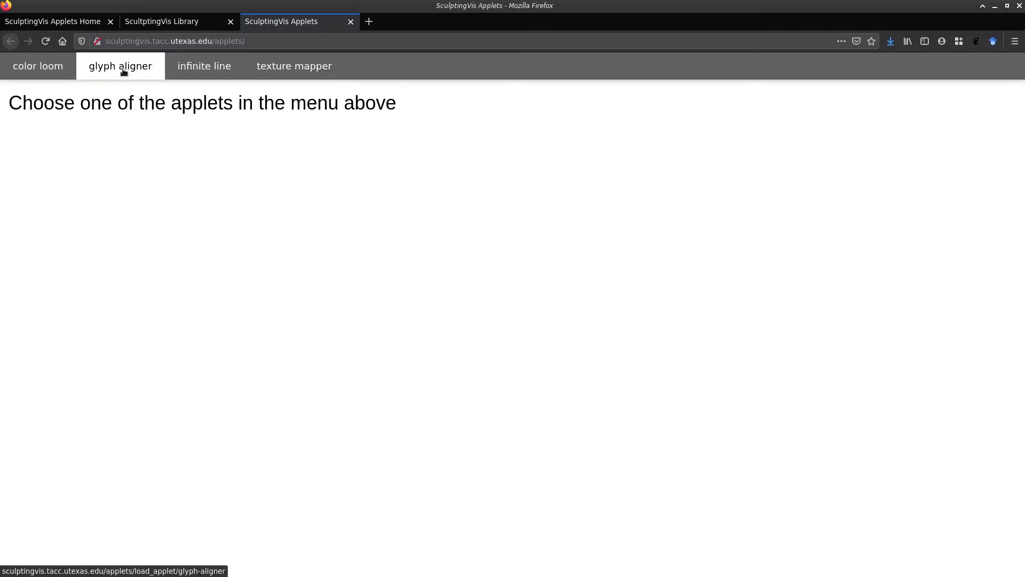
- Open Color Loom and load the coastal photo into the source image workspace
{"action": "left_click", "coordinate": [63, 78]}
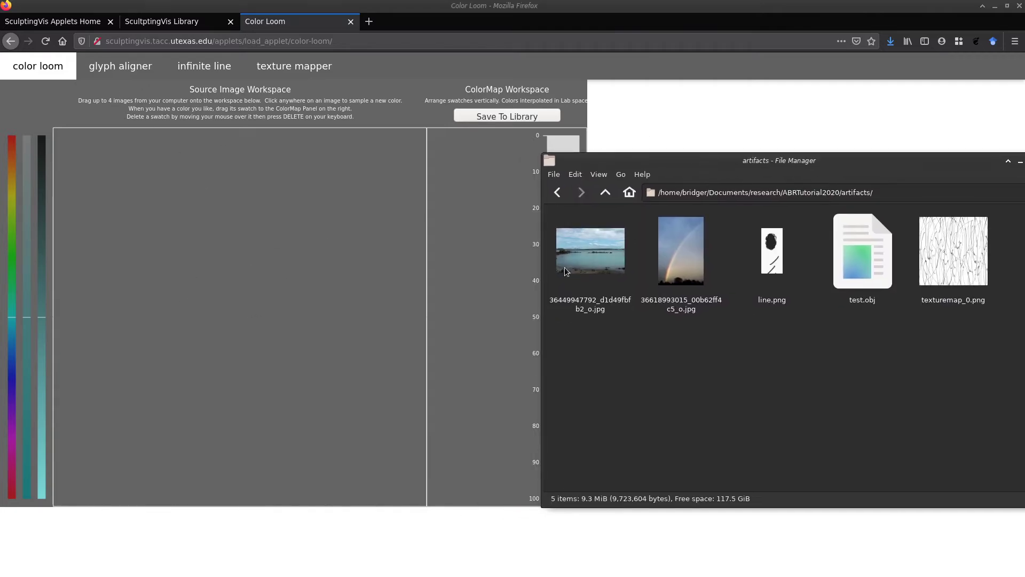
{"action": "left_click_drag", "start_coordinate": [601, 265], "coordinate": [190, 231]}
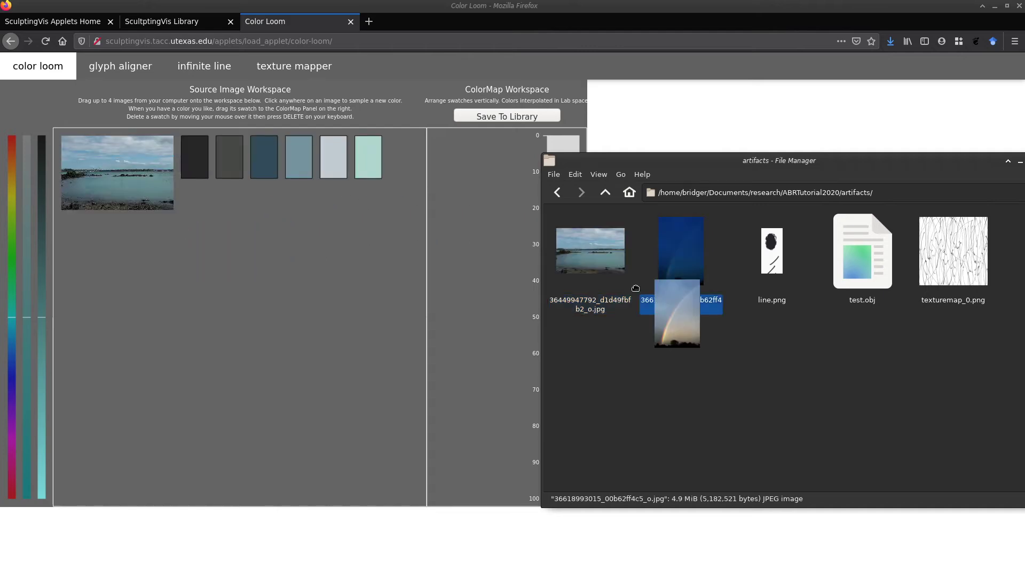
{"action": "left_click", "coordinate": [373, 276]}
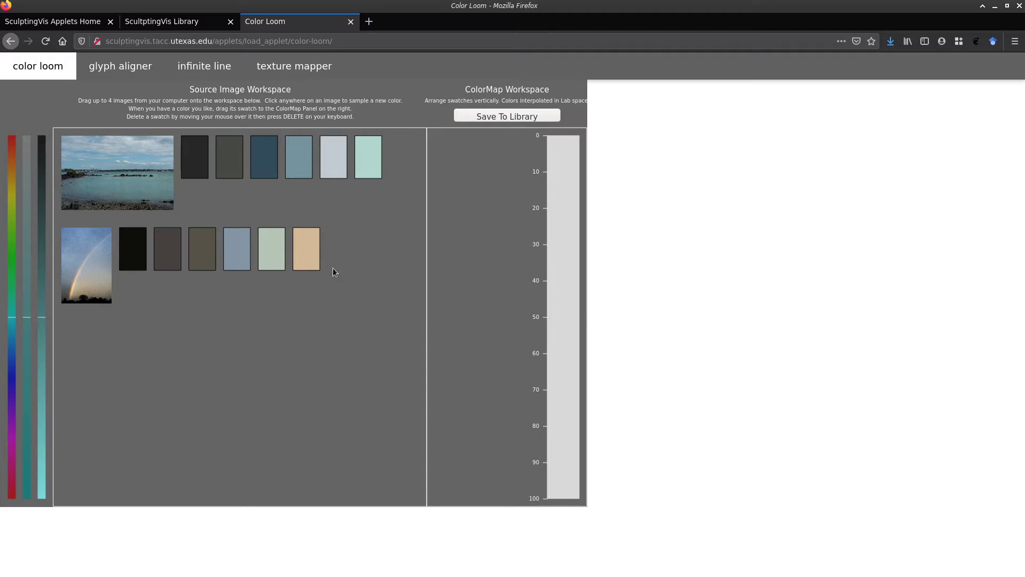
{"action": "left_click", "coordinate": [299, 161]}
{"action": "left_click", "coordinate": [219, 190]}
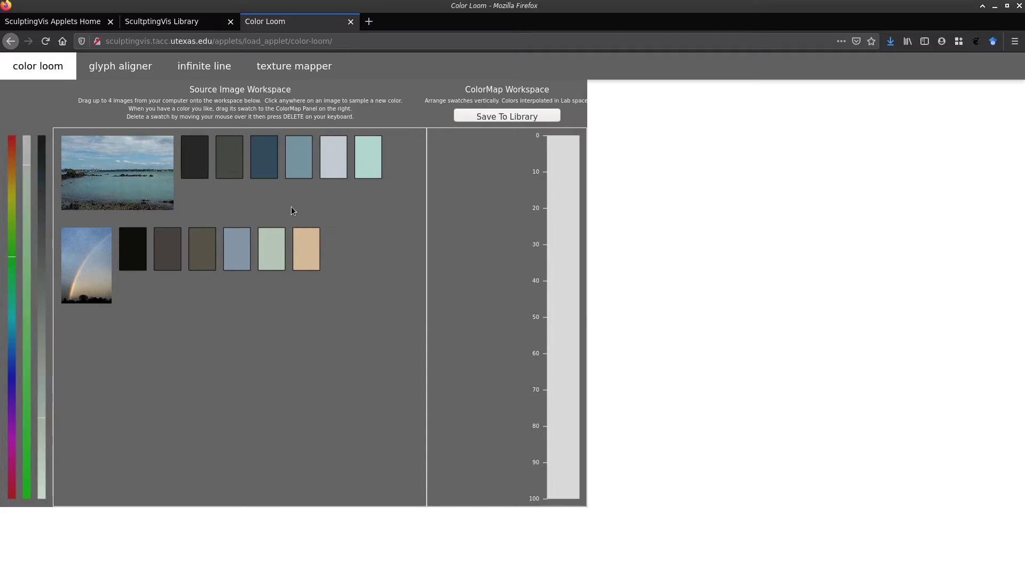
- Add four blue swatches from the coastal photo to the colormap, at the top, about 30, about 60 and near the end
{"action": "left_click", "coordinate": [270, 152]}
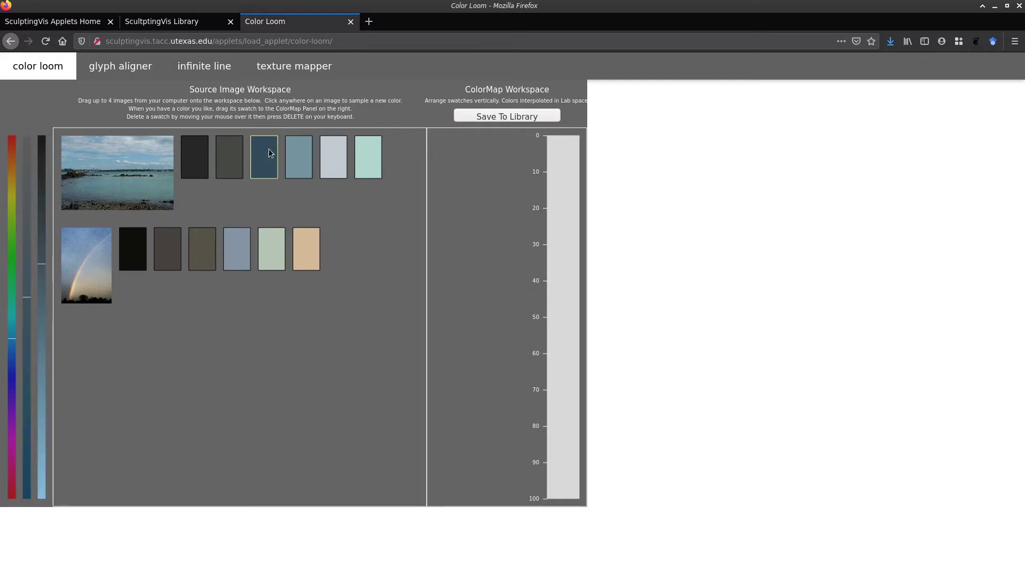
{"action": "left_click_drag", "start_coordinate": [271, 170], "coordinate": [490, 162]}
{"action": "left_click_drag", "start_coordinate": [306, 173], "coordinate": [502, 319]}
{"action": "left_click_drag", "start_coordinate": [234, 251], "coordinate": [489, 406]}
{"action": "left_click_drag", "start_coordinate": [335, 166], "coordinate": [480, 490]}
{"action": "left_click_drag", "start_coordinate": [495, 319], "coordinate": [484, 272]}
{"action": "left_click_drag", "start_coordinate": [498, 400], "coordinate": [493, 351]}
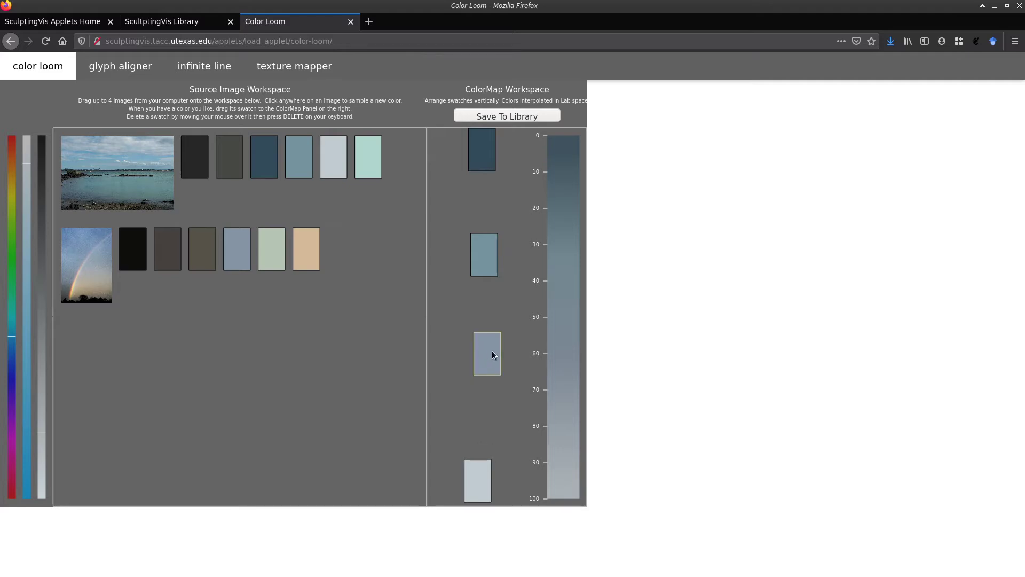
- Delete the grey-blue stop, add a hue-adjusted swatch near 55, and fine-tune the stop positions
{"action": "key", "text": "Delete"}
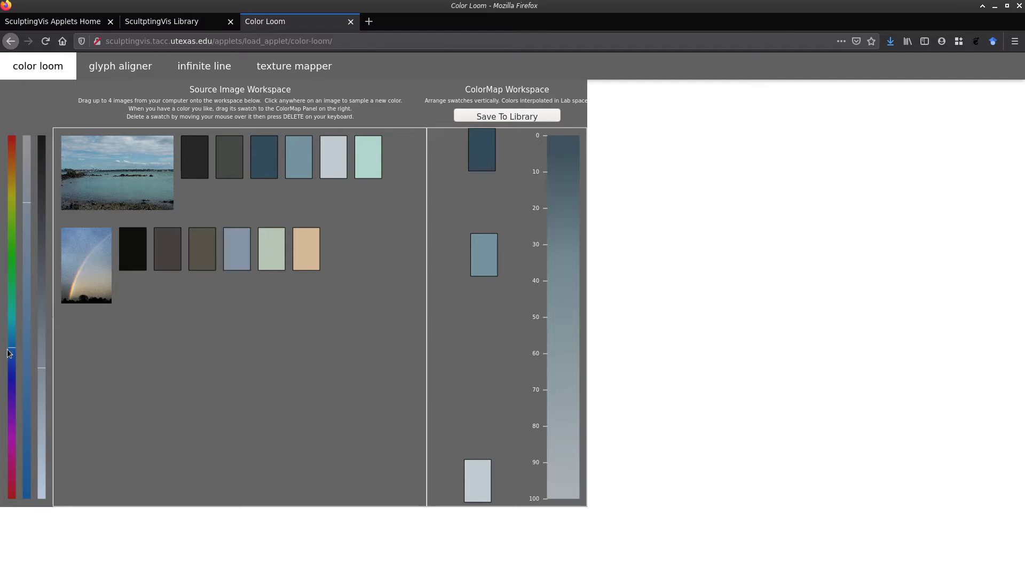
{"action": "mouse_move", "coordinate": [11, 347]}
{"action": "left_mouse_down"}
{"action": "mouse_move", "coordinate": [10, 393]}
{"action": "mouse_move", "coordinate": [12, 335]}
{"action": "left_mouse_up"}
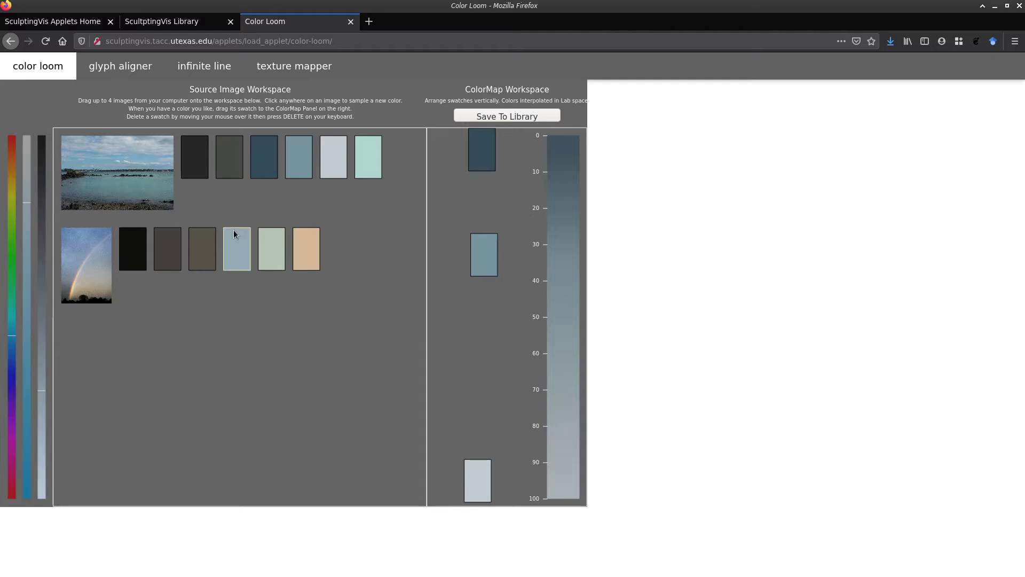
{"action": "mouse_move", "coordinate": [233, 244]}
{"action": "left_mouse_down"}
{"action": "mouse_move", "coordinate": [297, 328]}
{"action": "mouse_move", "coordinate": [513, 339]}
{"action": "mouse_move", "coordinate": [490, 378]}
{"action": "left_mouse_up"}
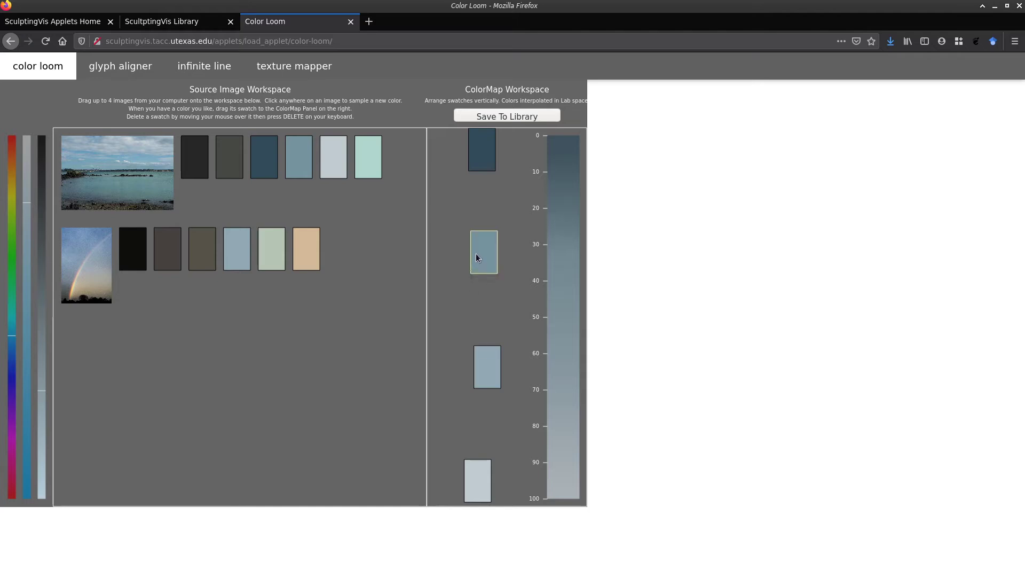
{"action": "left_click_drag", "start_coordinate": [478, 258], "coordinate": [478, 250]}
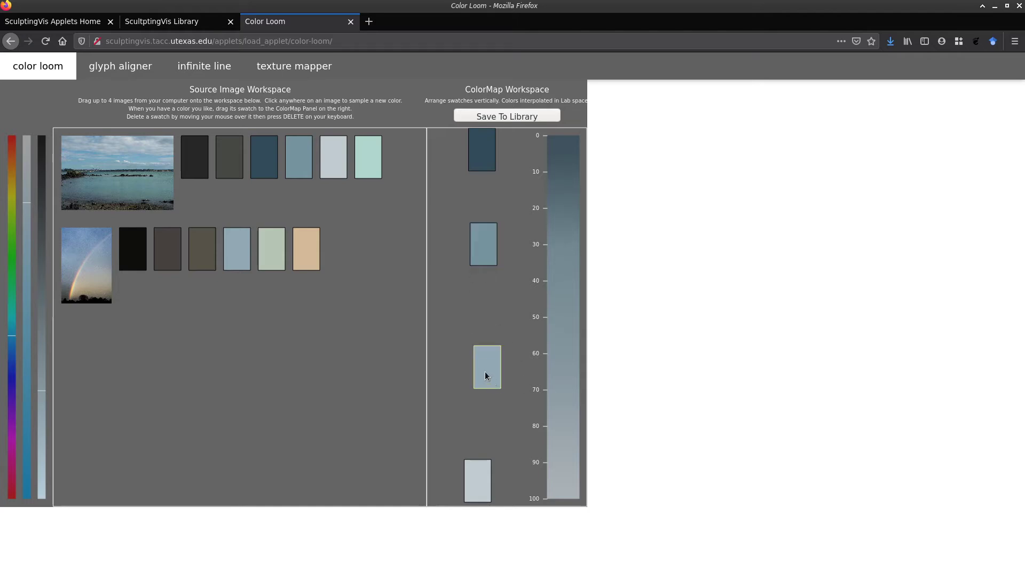
{"action": "left_click_drag", "start_coordinate": [486, 376], "coordinate": [480, 370]}
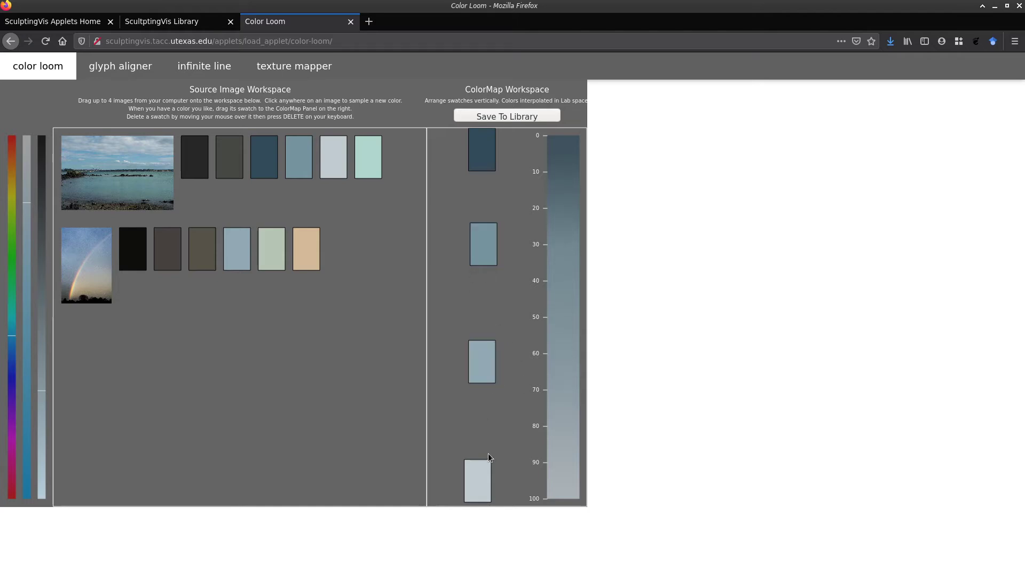
- Save the colormap to the library with family Blues and class linear
{"action": "left_click", "coordinate": [540, 116]}
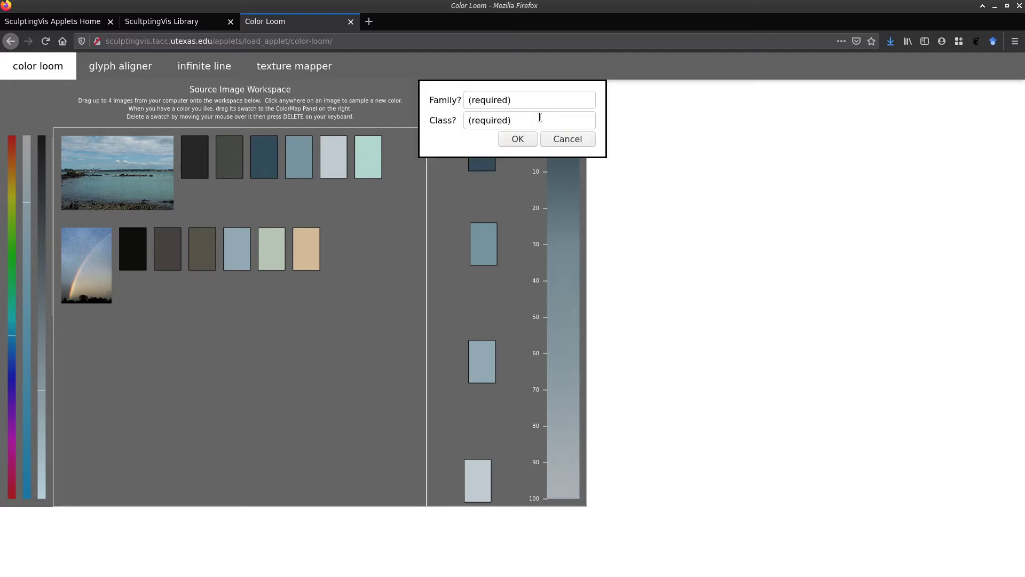
{"action": "left_click", "coordinate": [516, 99]}
{"action": "type", "text": "Blues"}
{"action": "left_click", "coordinate": [513, 118]}
{"action": "type", "text": "linear"}
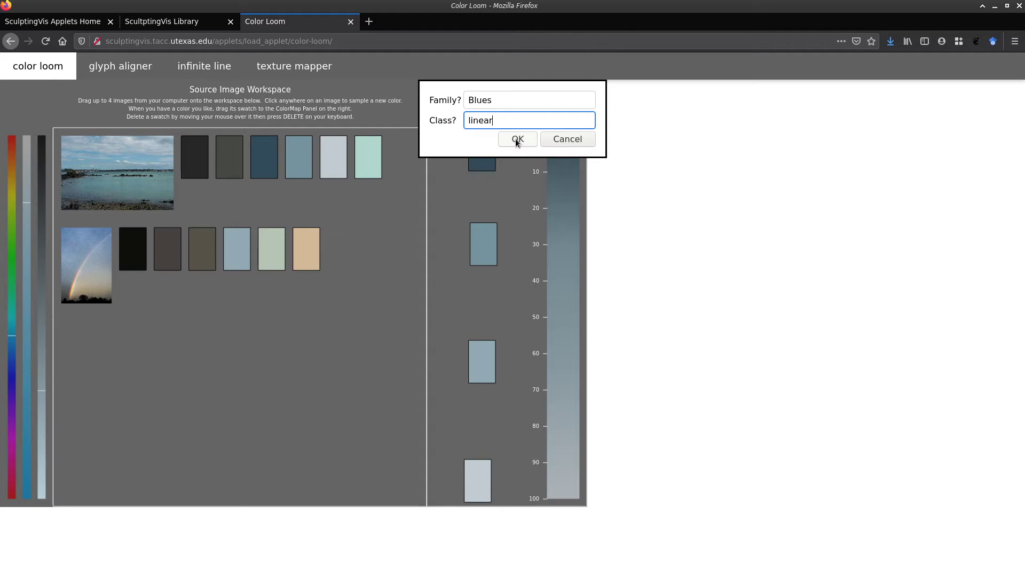
{"action": "left_click", "coordinate": [517, 139]}
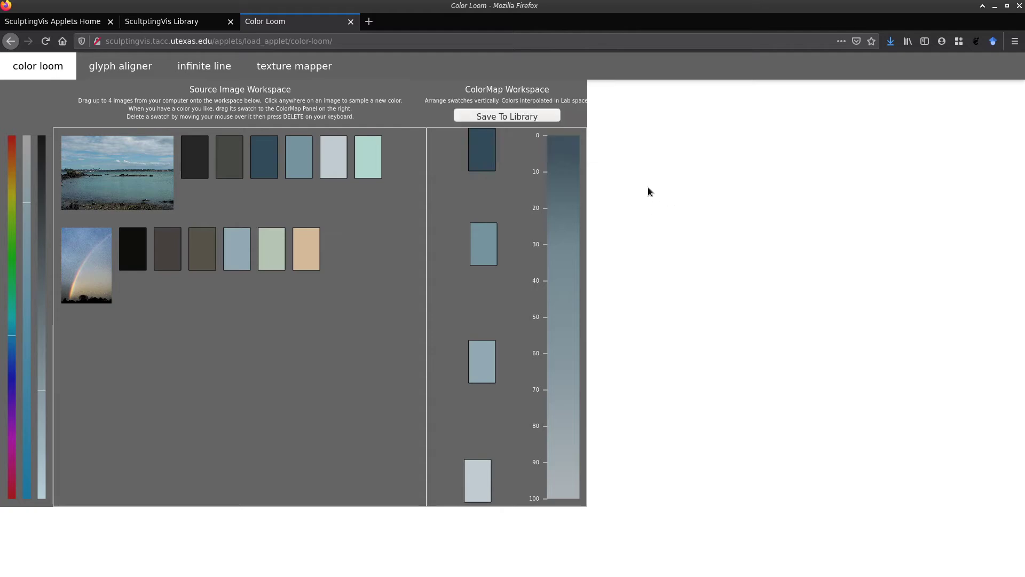
{"action": "left_click", "coordinate": [153, 72]}
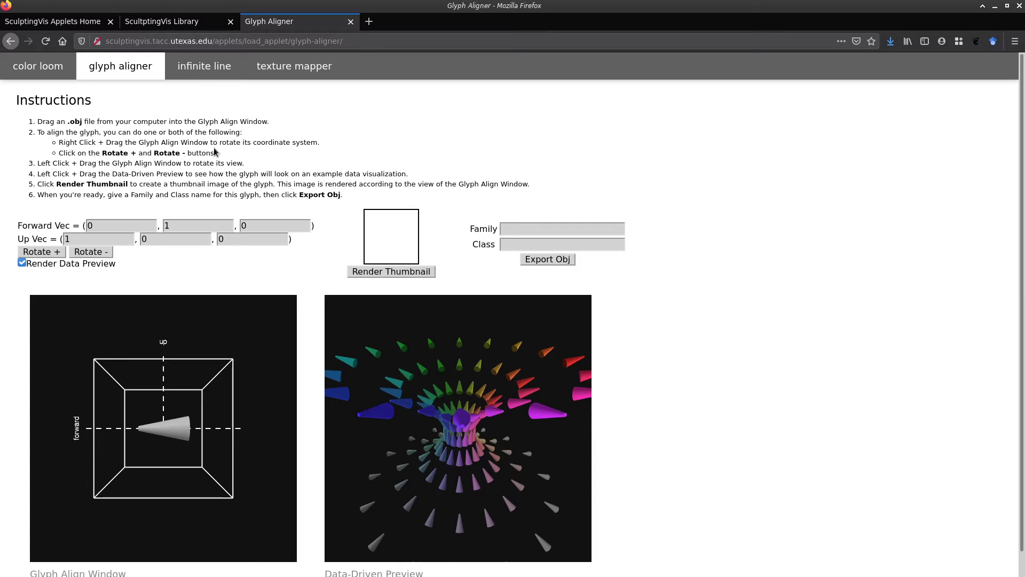
- Load test.obj from the artifacts folder as the glyph, replacing the cone
{"action": "key", "text": "alt+Tab"}
{"action": "left_click", "coordinate": [808, 348]}
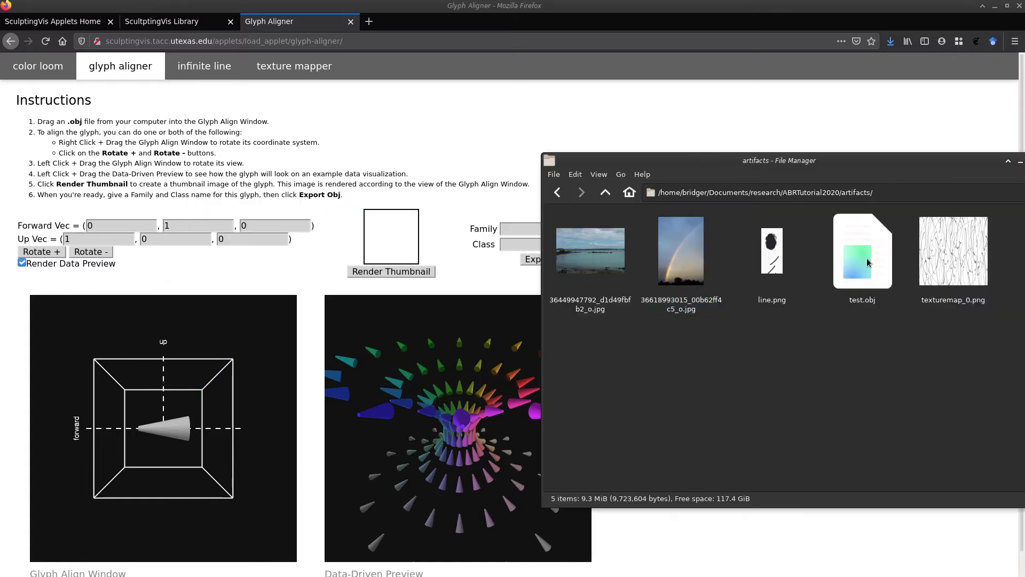
{"action": "left_click_drag", "start_coordinate": [868, 263], "coordinate": [198, 267]}
{"action": "left_click", "coordinate": [308, 276]}
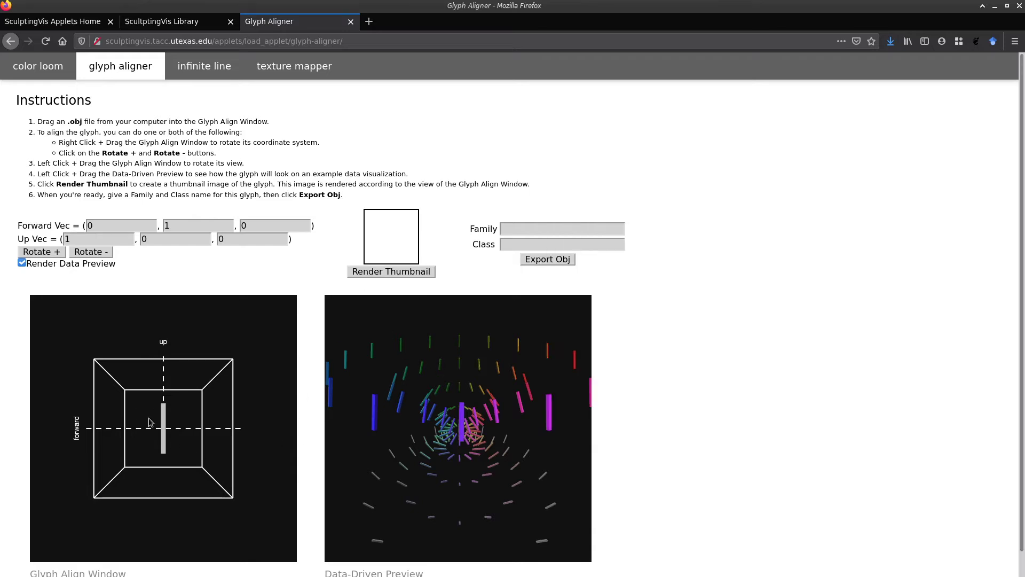
- Rotate the bar glyph to forward about (1, 0, 0) and up about (0, -1, 0), then check the preview
{"action": "left_click_drag", "start_coordinate": [150, 422], "coordinate": [229, 457]}
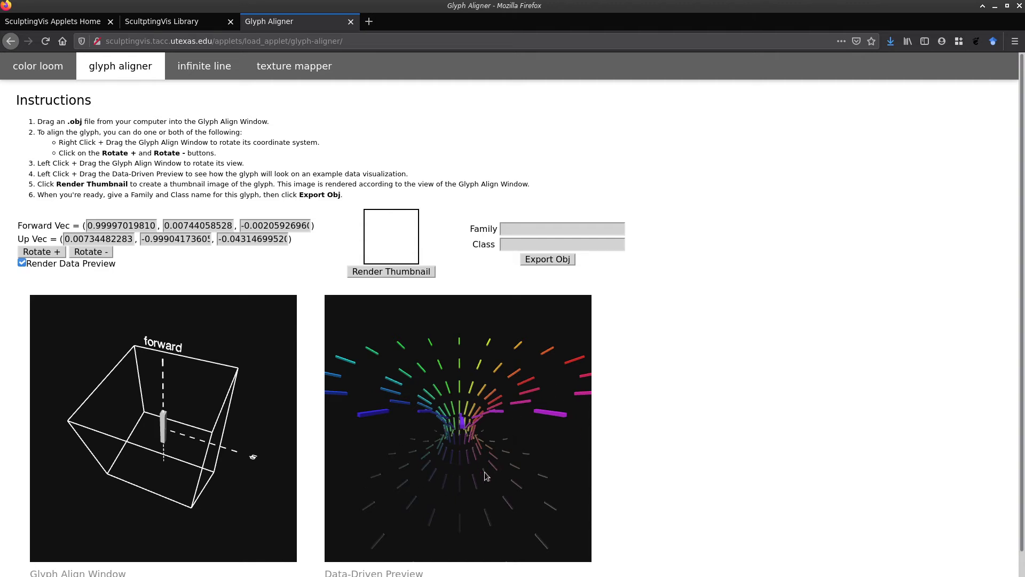
{"action": "mouse_move", "coordinate": [486, 475]}
{"action": "left_mouse_down"}
{"action": "mouse_move", "coordinate": [505, 440]}
{"action": "mouse_move", "coordinate": [456, 433]}
{"action": "mouse_move", "coordinate": [493, 450]}
{"action": "mouse_move", "coordinate": [480, 474]}
{"action": "mouse_move", "coordinate": [521, 474]}
{"action": "mouse_move", "coordinate": [486, 465]}
{"action": "mouse_move", "coordinate": [473, 481]}
{"action": "mouse_move", "coordinate": [486, 454]}
{"action": "mouse_move", "coordinate": [494, 467]}
{"action": "mouse_move", "coordinate": [496, 452]}
{"action": "mouse_move", "coordinate": [492, 477]}
{"action": "left_mouse_up"}
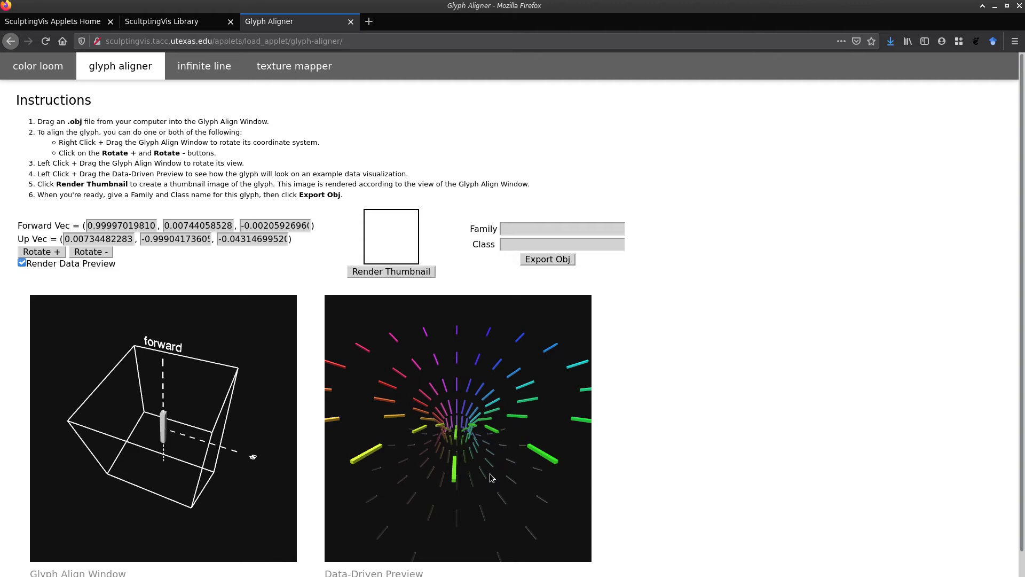
- Render a face-on thumbnail of the glyph and label it family box, class direction
{"action": "left_click_drag", "start_coordinate": [129, 505], "coordinate": [144, 487]}
{"action": "left_click", "coordinate": [379, 273]}
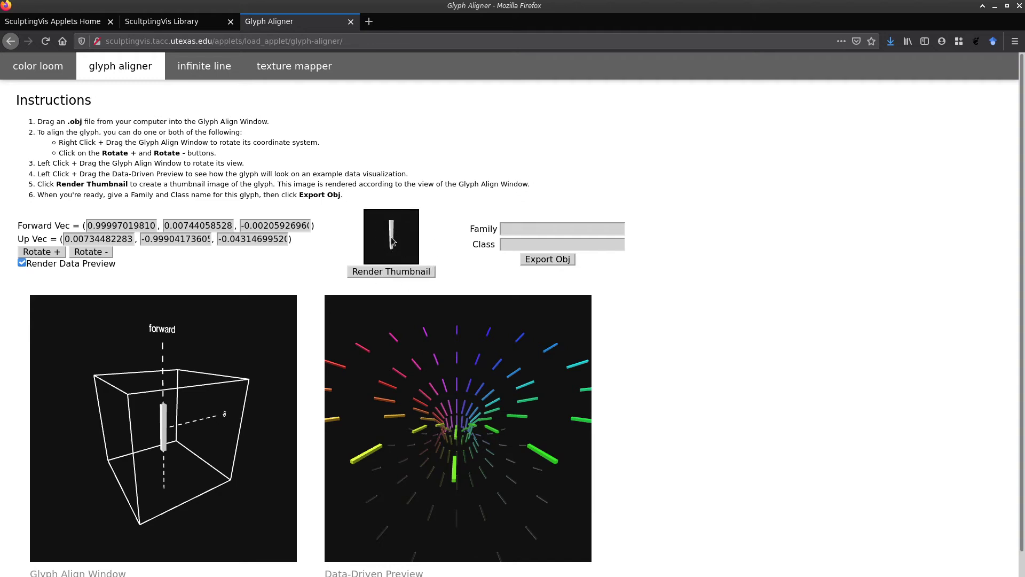
{"action": "left_click", "coordinate": [514, 234]}
{"action": "type", "text": "directi"}
{"action": "key", "text": "Tab"}
{"action": "type", "text": "drec"}
{"action": "key", "text": "BackSpace"}
{"action": "key", "text": "BackSpace"}
{"action": "key", "text": "BackSpace"}
{"action": "type", "text": "irection"}
{"action": "key", "text": "shift+Tab"}
{"action": "key", "text": "BackSpace"}
{"action": "type", "text": "box"}
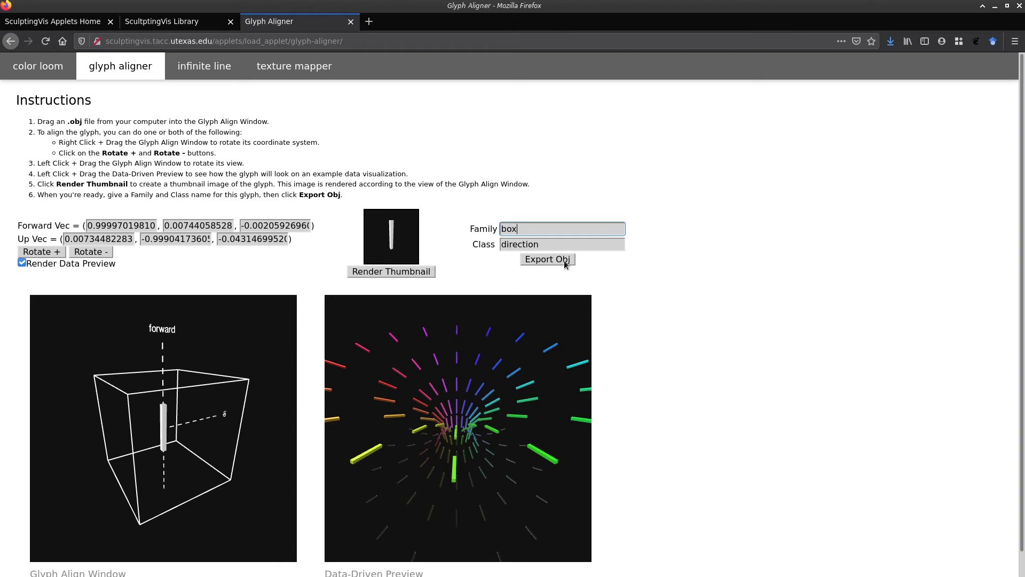
{"action": "left_click", "coordinate": [236, 75]}
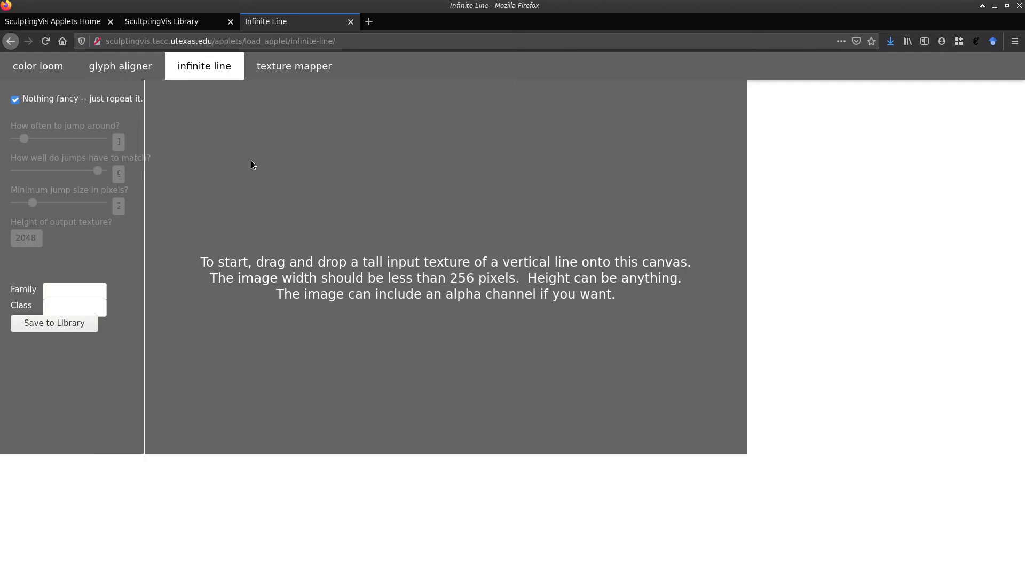
- Load line.png into Infinite Line and turn off plain repetition so it re-synthesizes with jumps
{"action": "key", "text": "alt+Tab"}
{"action": "left_click", "coordinate": [779, 264]}
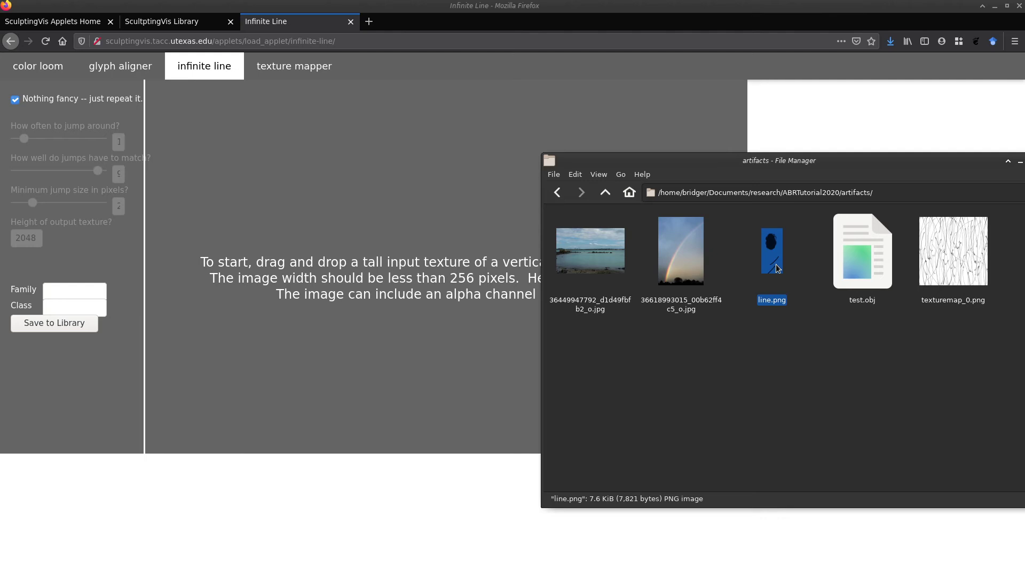
{"action": "left_click_drag", "start_coordinate": [777, 264], "coordinate": [329, 208]}
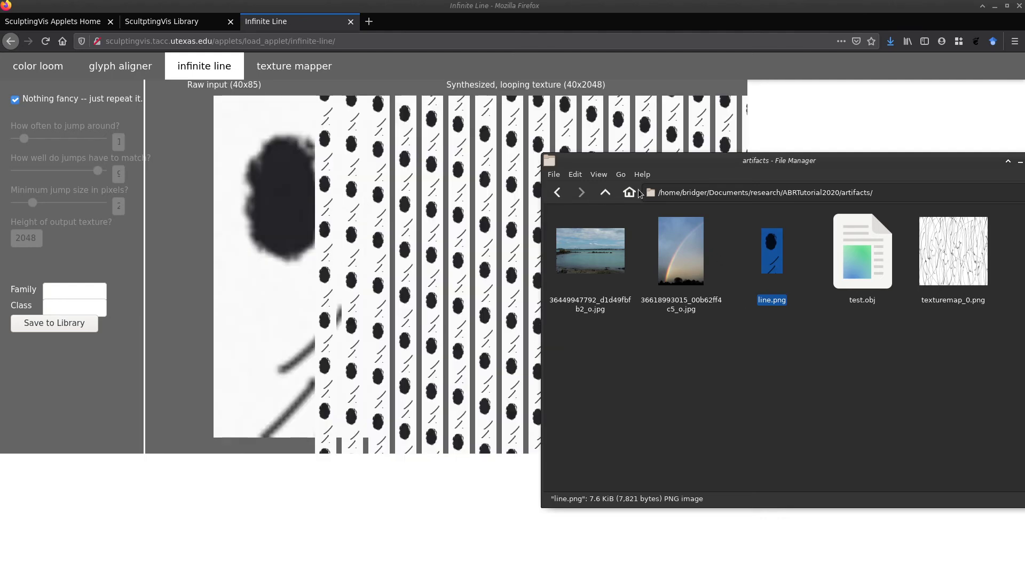
{"action": "left_click_drag", "start_coordinate": [653, 165], "coordinate": [671, 225]}
{"action": "left_click", "coordinate": [577, 165]}
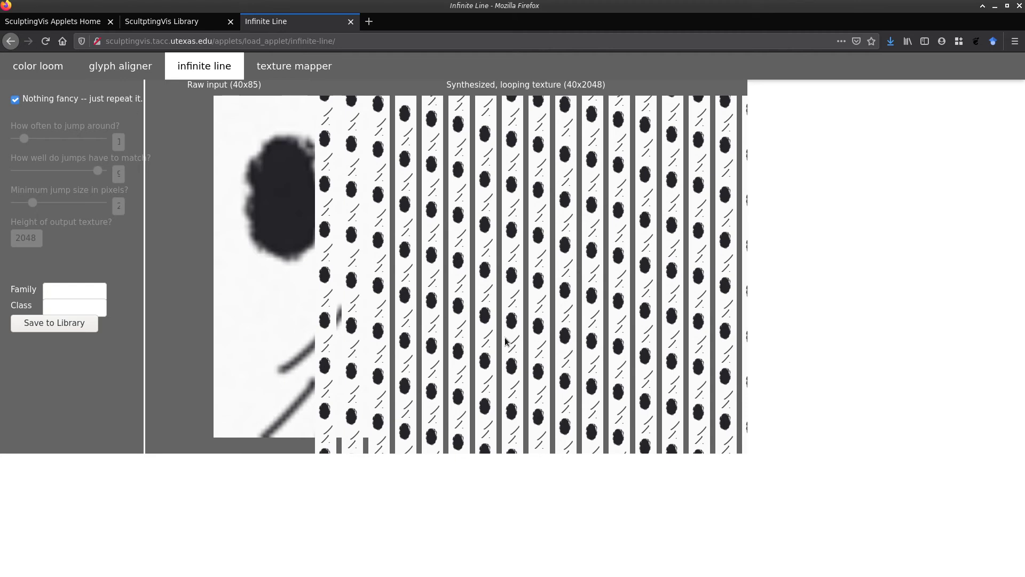
{"action": "key", "text": "space"}
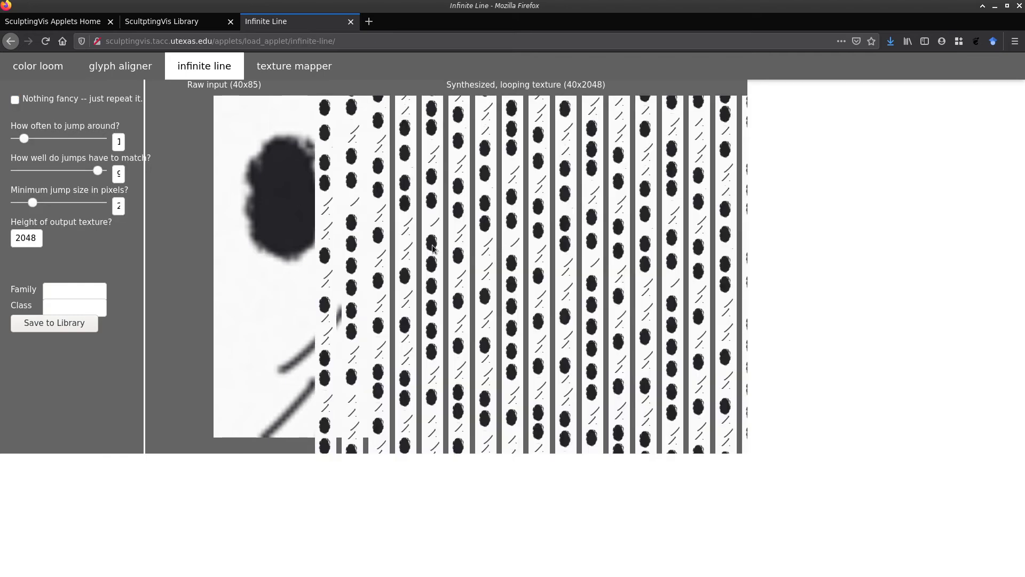
- Set jump frequency 3 and minimum jump size 4, and label the line object-made, hand drawn
{"action": "left_click_drag", "start_coordinate": [20, 139], "coordinate": [50, 145]}
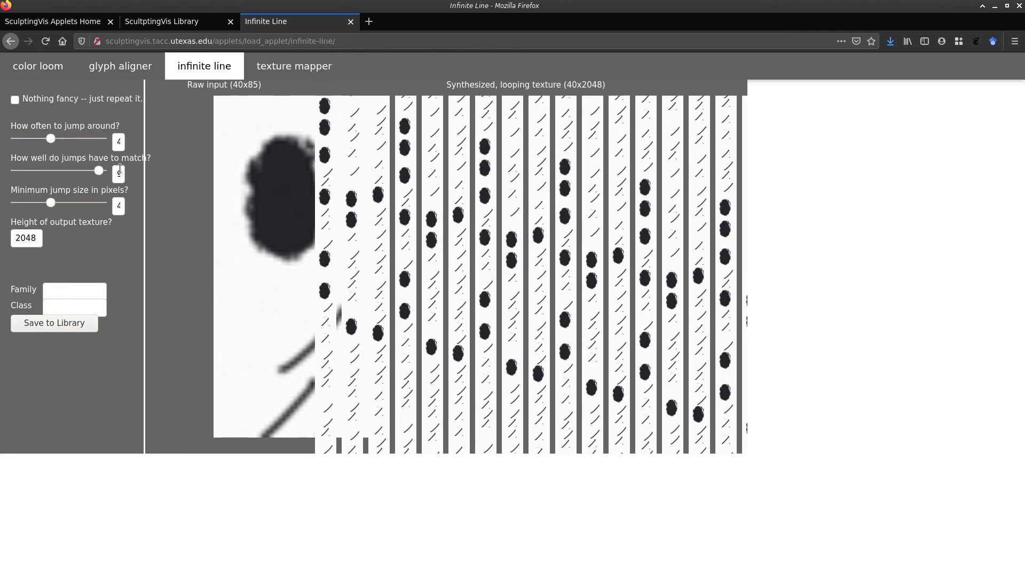
{"action": "left_click", "coordinate": [47, 140]}
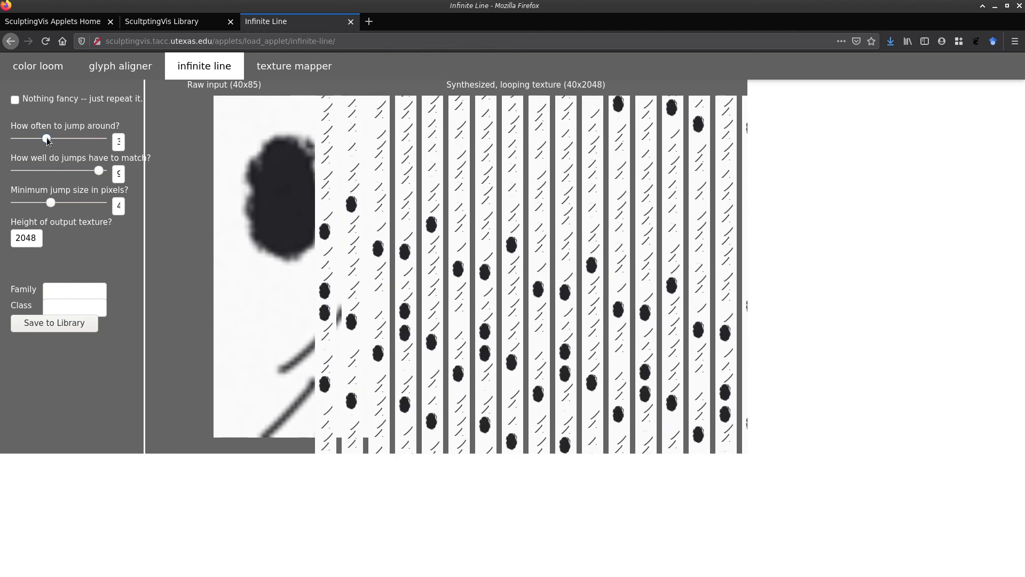
{"action": "left_click", "coordinate": [81, 309]}
{"action": "type", "text": "hand-drawn"}
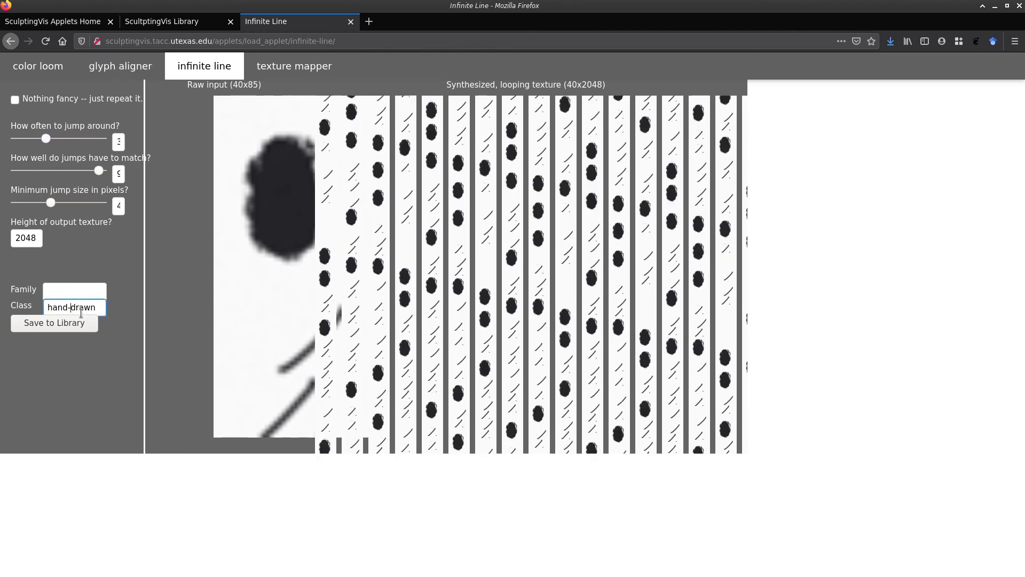
{"action": "key", "text": "BackSpace"}
{"action": "key", "text": "shift+Tab"}
{"action": "type", "text": "object-made"}
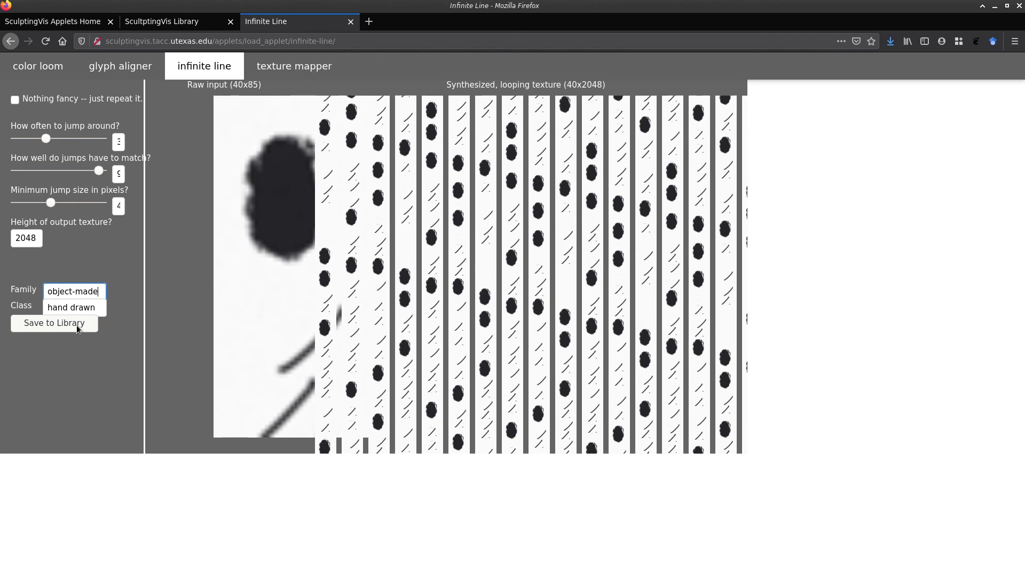
{"action": "left_click", "coordinate": [327, 65]}
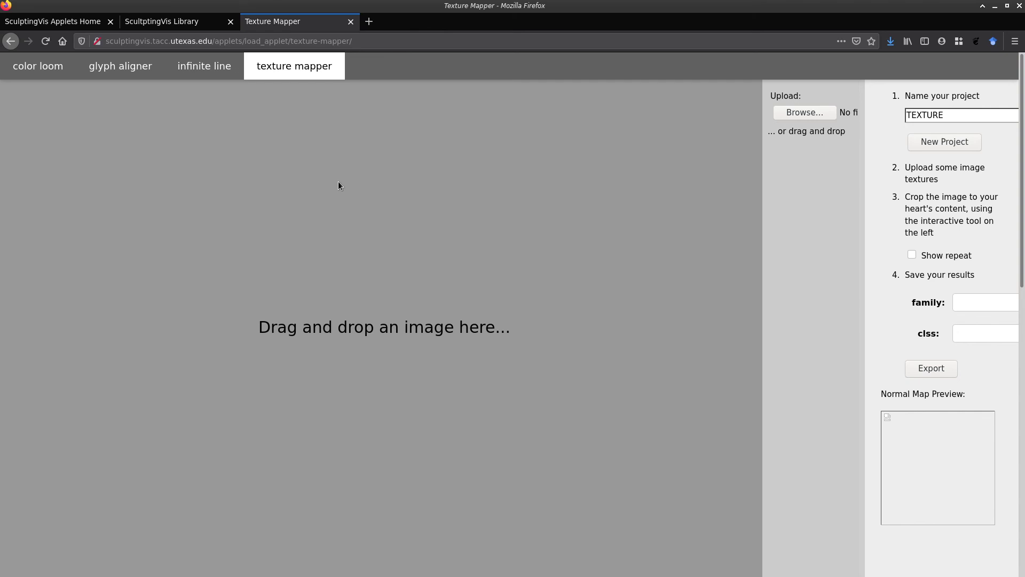
- Drag texturemap_0.png from the file manager into the Texture Mapper to load it as GRAD-0
{"action": "key", "text": "alt+Tab"}
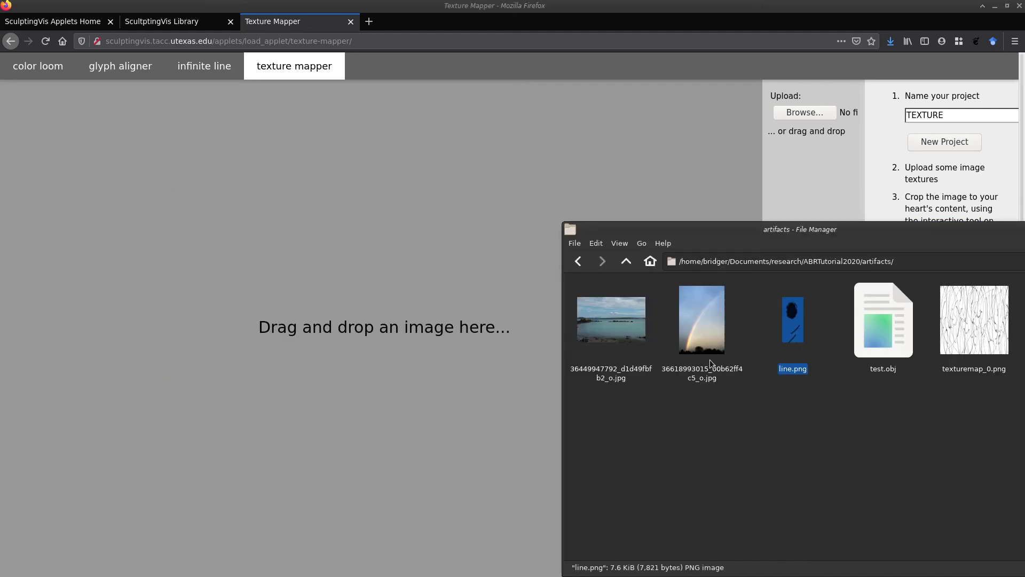
{"action": "left_click_drag", "start_coordinate": [794, 230], "coordinate": [716, 206]}
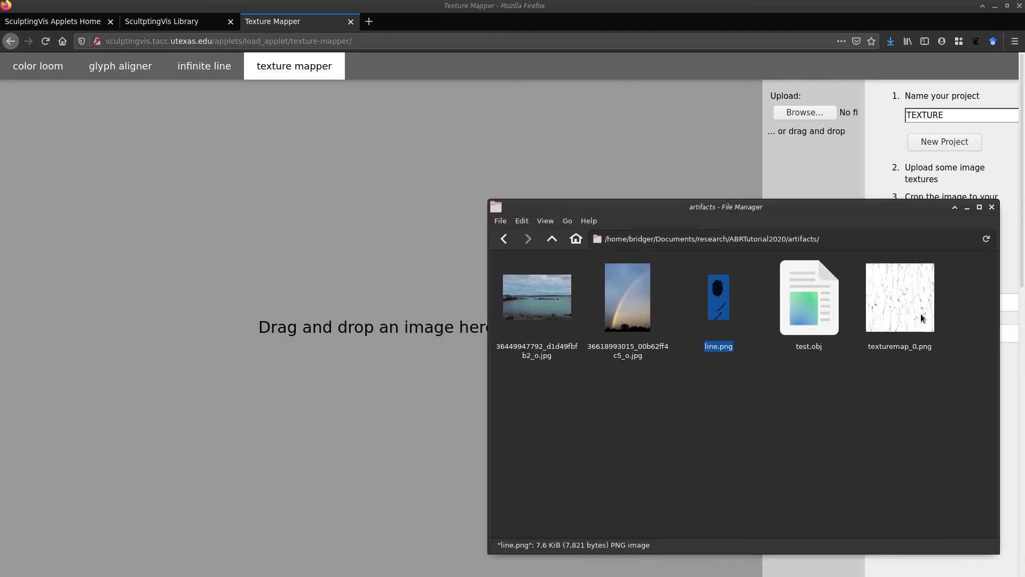
{"action": "left_click", "coordinate": [910, 335]}
{"action": "left_click", "coordinate": [938, 394]}
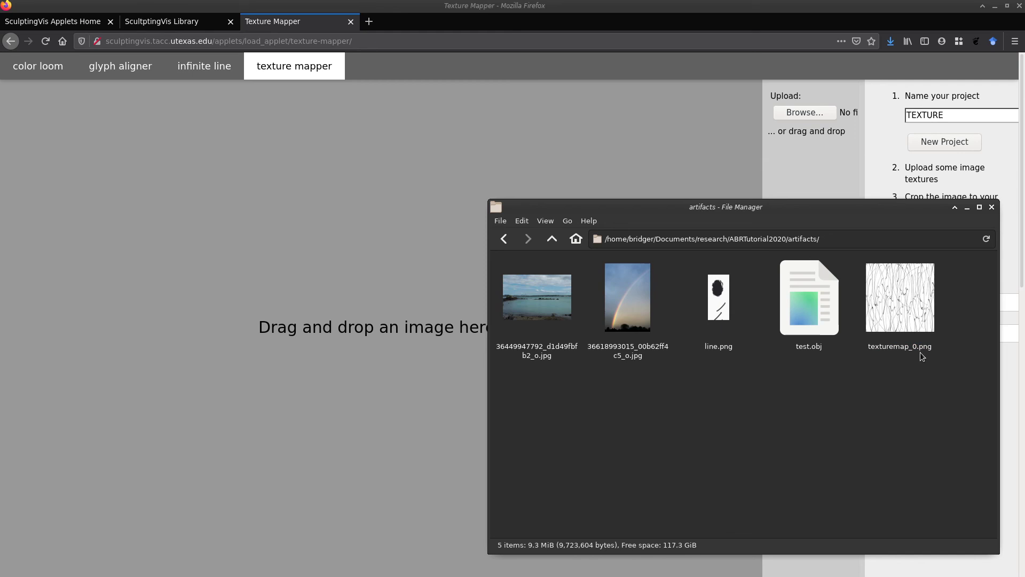
{"action": "left_click_drag", "start_coordinate": [914, 344], "coordinate": [291, 257]}
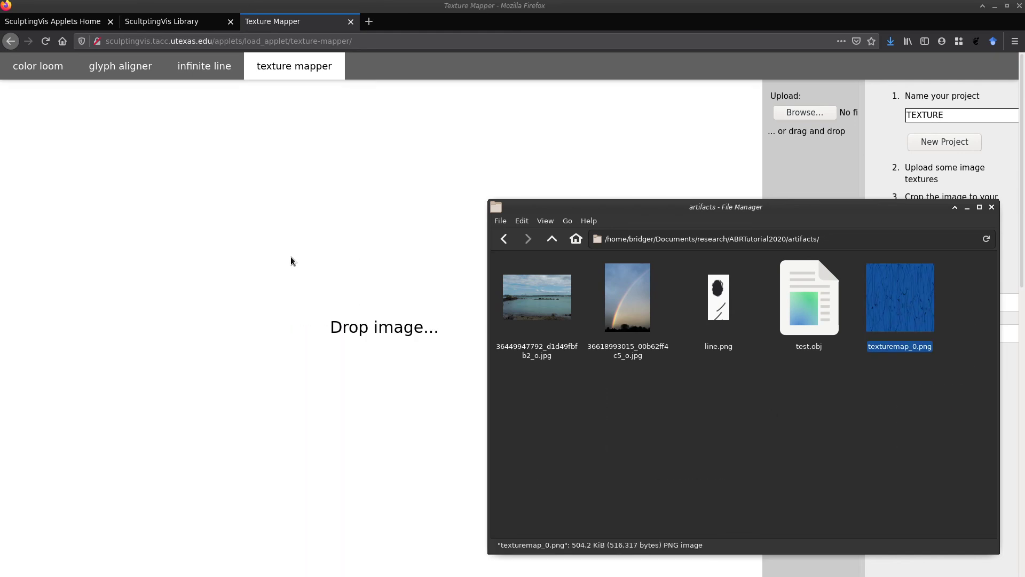
{"action": "left_click_drag", "start_coordinate": [721, 215], "coordinate": [812, 434]}
- Shrink the crop box to a smaller square and centre it on the image
{"action": "left_click", "coordinate": [647, 319]}
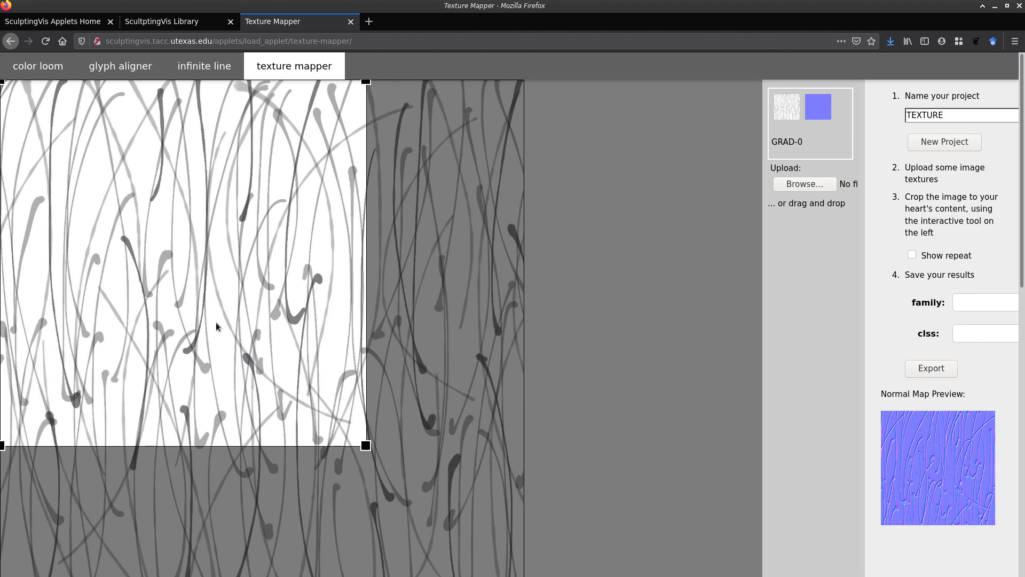
{"action": "left_click_drag", "start_coordinate": [219, 319], "coordinate": [287, 394]}
{"action": "left_click_drag", "start_coordinate": [438, 520], "coordinate": [272, 359]}
{"action": "left_click_drag", "start_coordinate": [165, 288], "coordinate": [318, 336]}
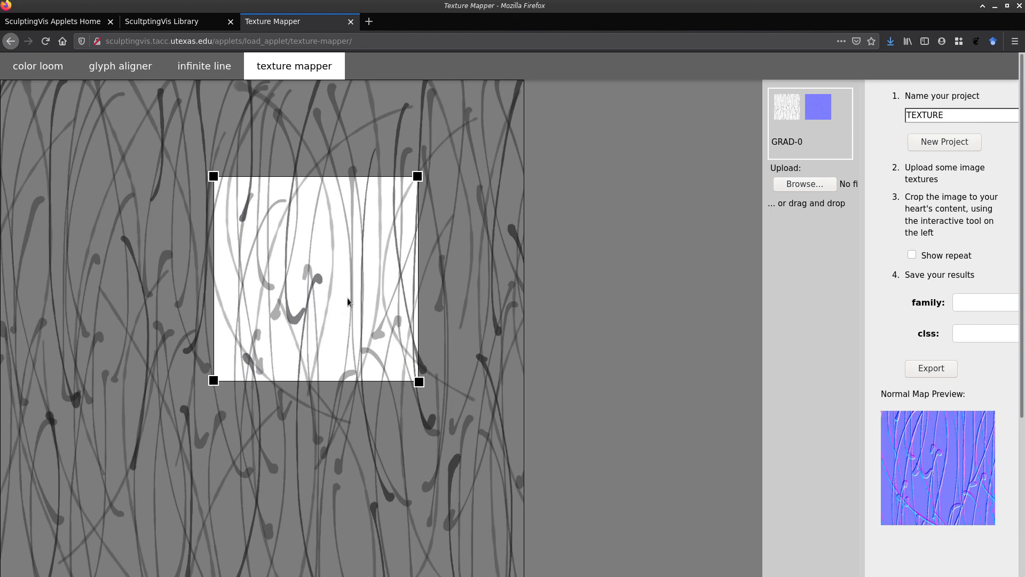
- Label the cropped texture with class 'curved' and family 'lines'
{"action": "left_click", "coordinate": [977, 299]}
{"action": "left_click", "coordinate": [972, 330]}
{"action": "type", "text": "curved"}
{"action": "key", "text": "shift+Tab"}
{"action": "type", "text": "line"}
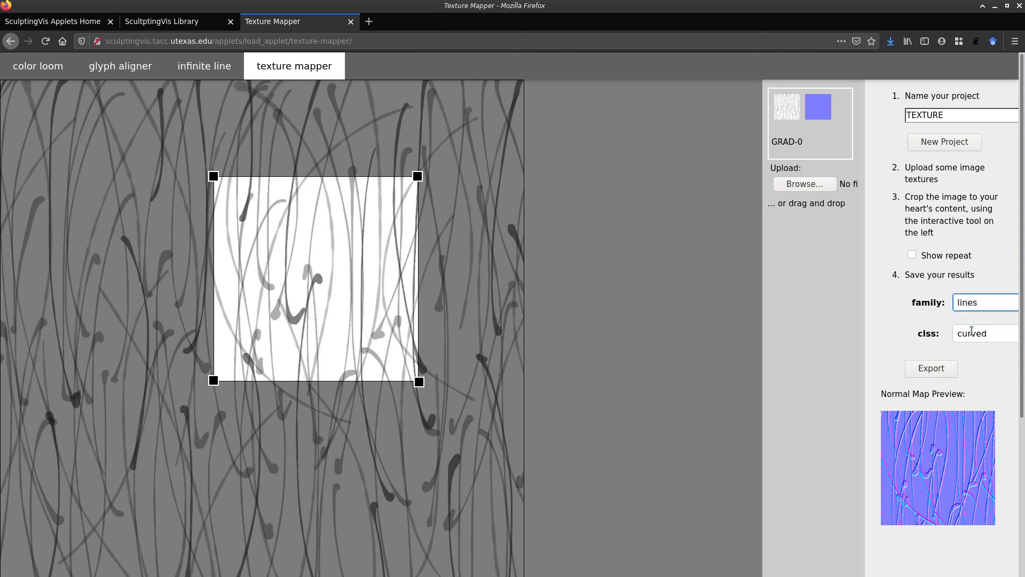